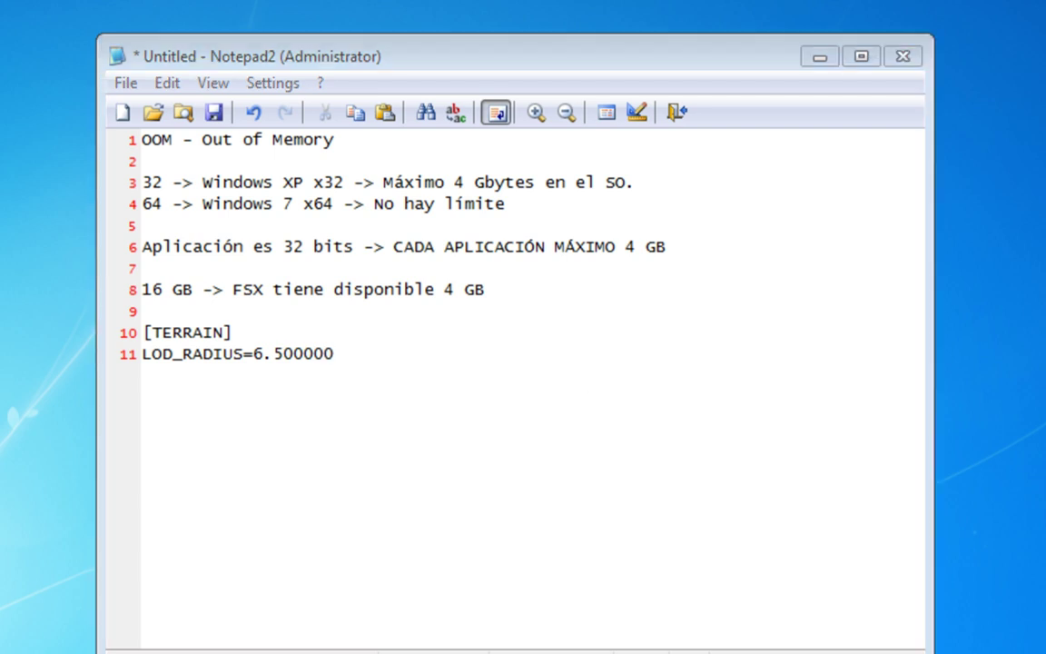
Open the computer's properties and go to the advanced system settings.
{"action": "left_click", "coordinate": [355, 424]}
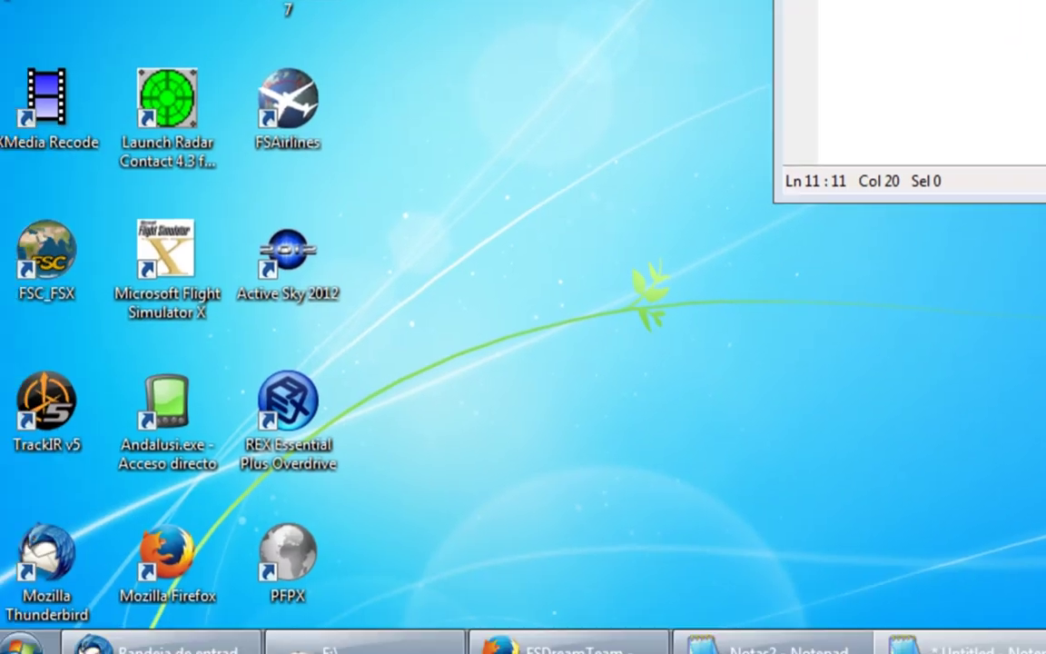
{"action": "left_click", "coordinate": [34, 627]}
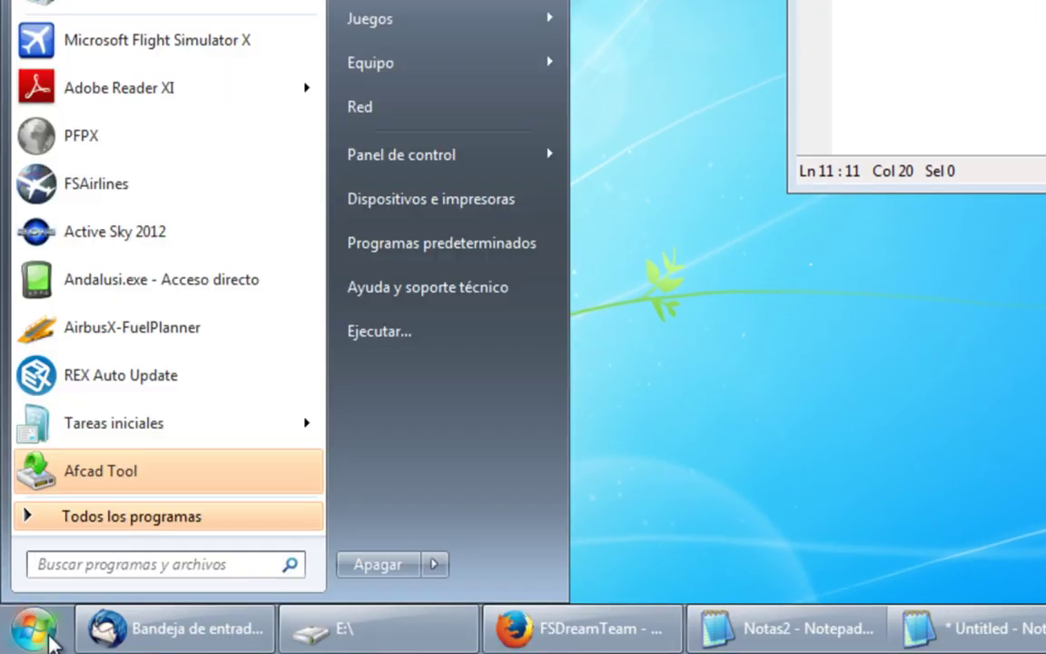
{"action": "right_click", "coordinate": [374, 64]}
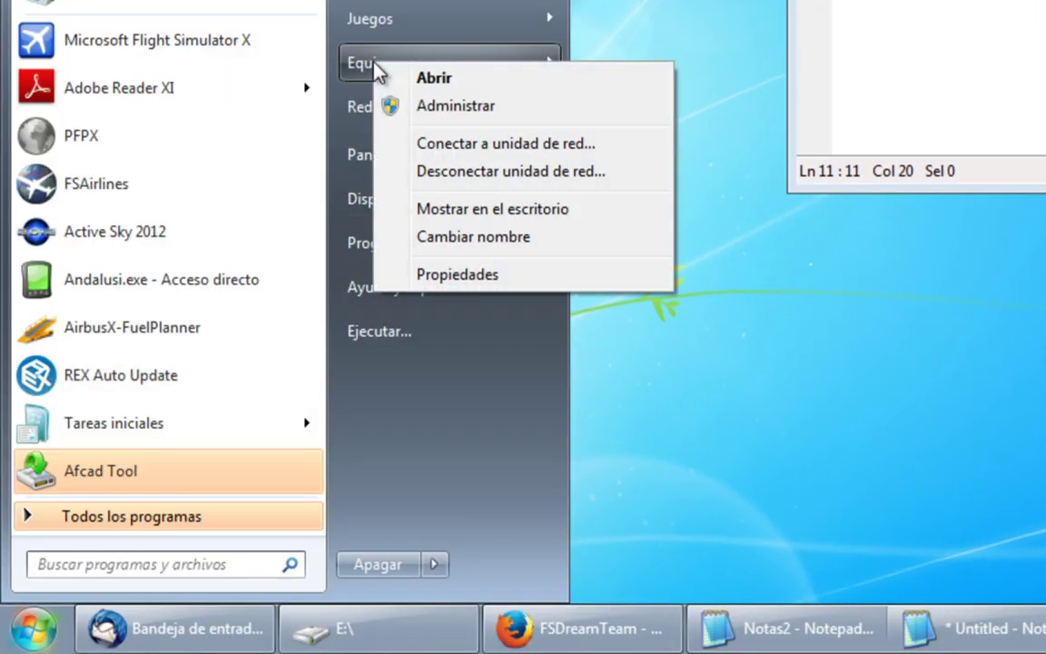
{"action": "left_click", "coordinate": [462, 279]}
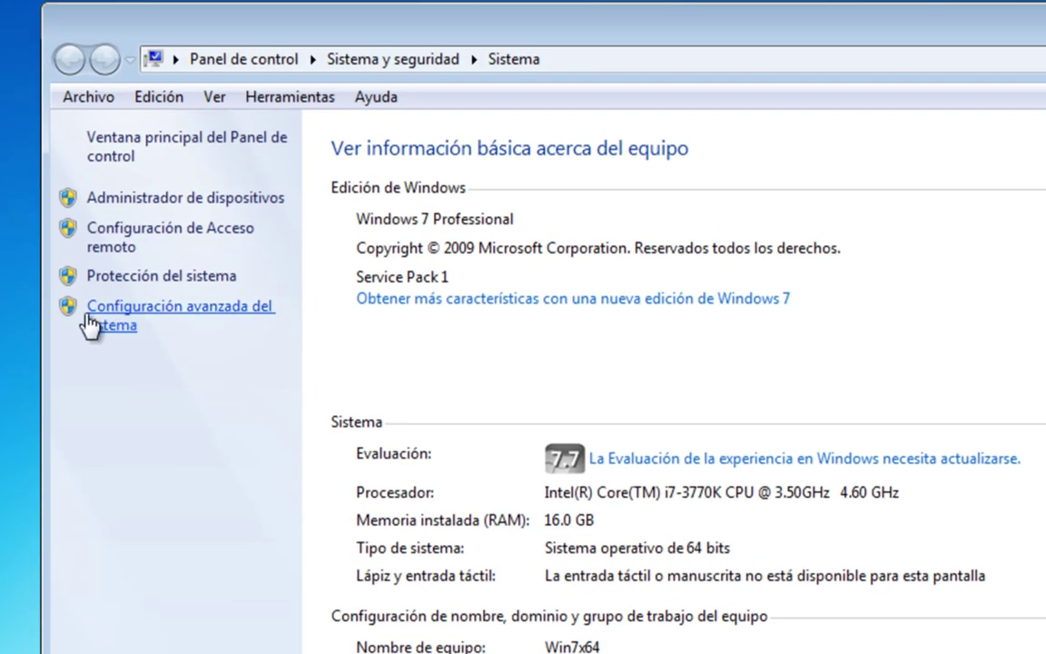
{"action": "left_click", "coordinate": [200, 319]}
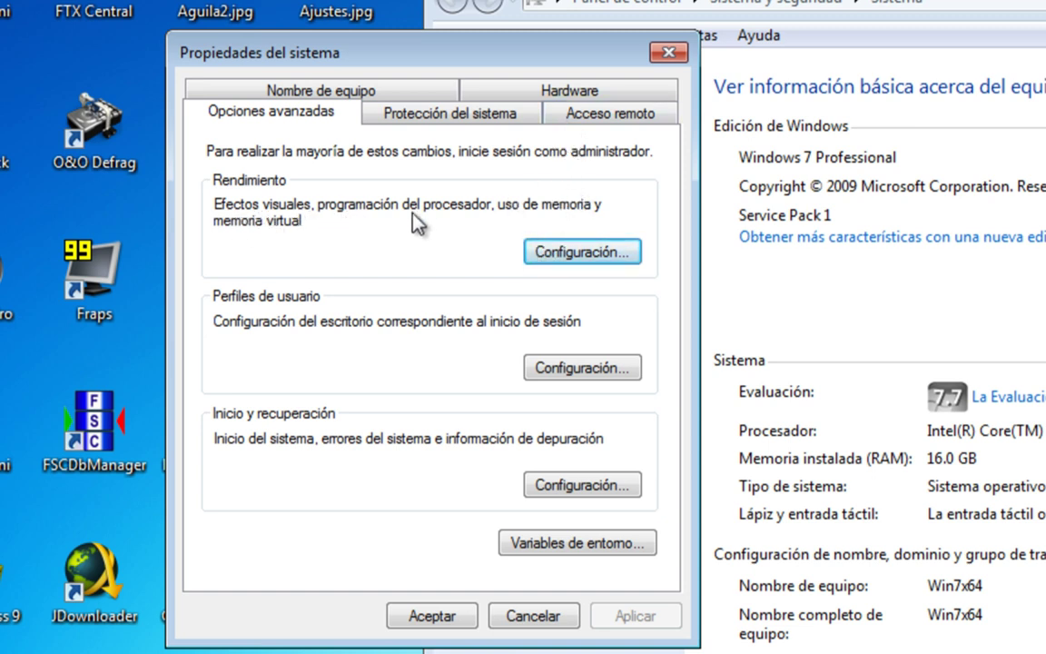
Open the virtual memory settings from the advanced performance options.
{"action": "left_click", "coordinate": [595, 254]}
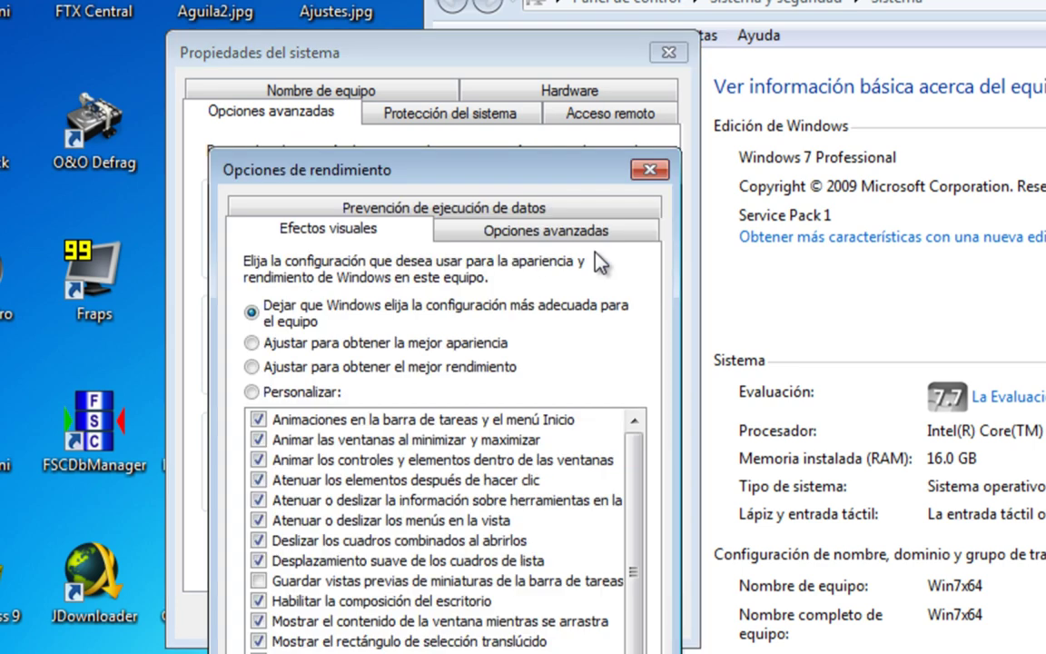
{"action": "left_click", "coordinate": [521, 234]}
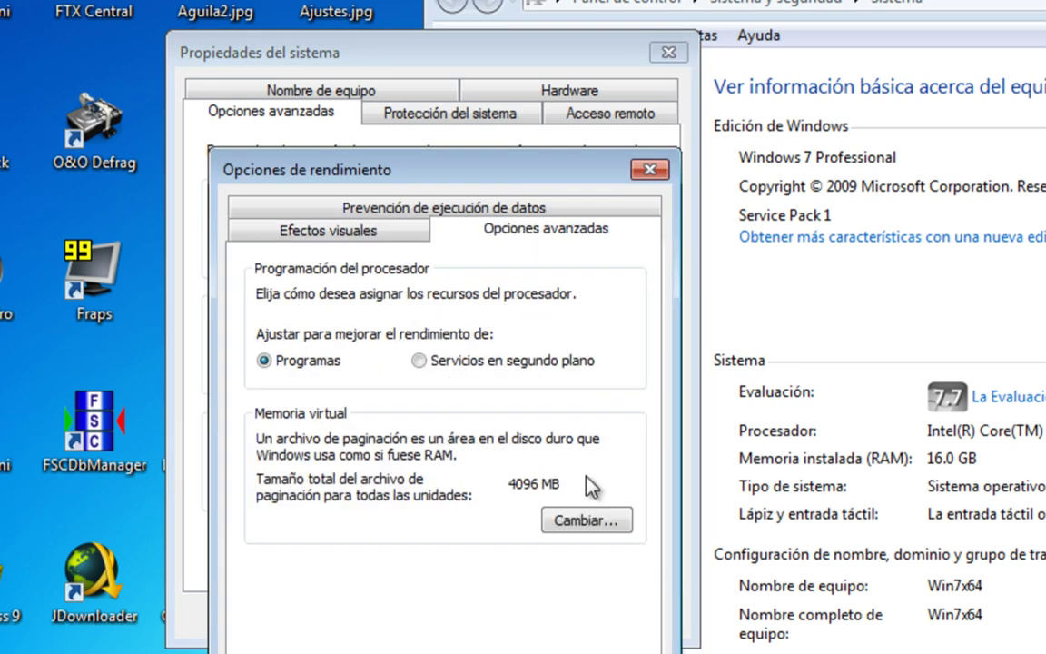
{"action": "left_click", "coordinate": [579, 523]}
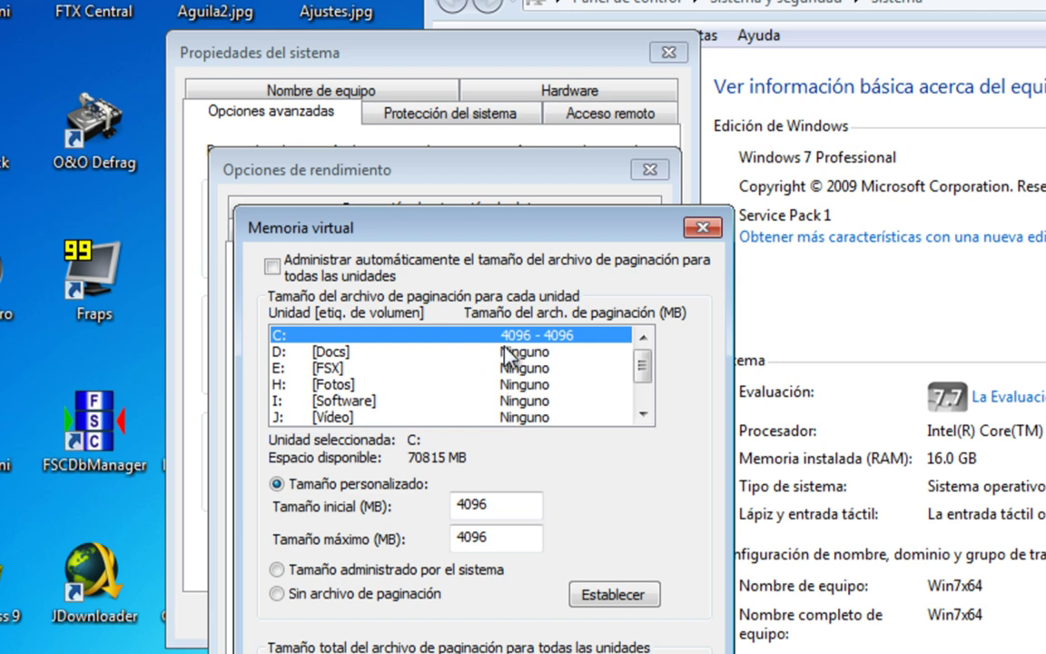
Try the no paging file option for drive C: and close the virtual memory, performance and system properties dialogs without applying it.
{"action": "double_click", "coordinate": [498, 505]}
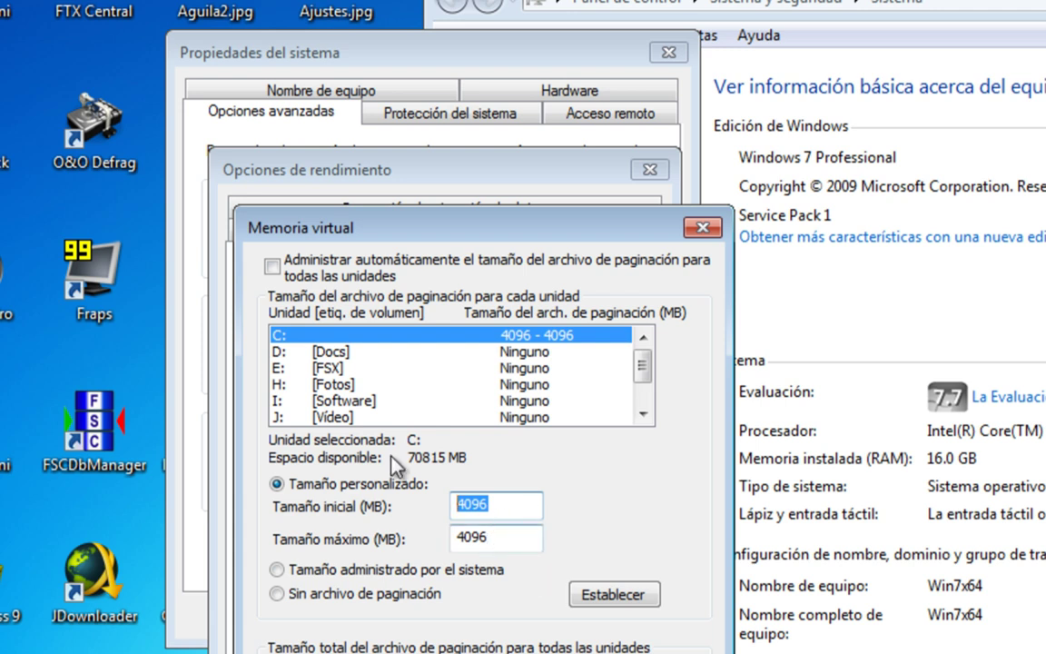
{"action": "left_click", "coordinate": [281, 485]}
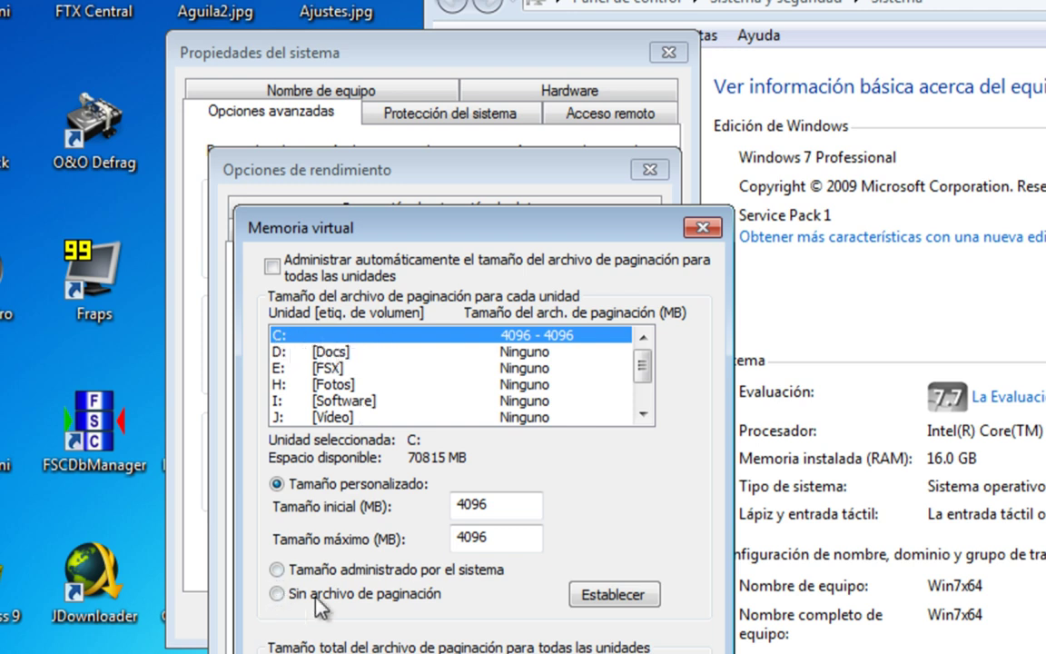
{"action": "left_click", "coordinate": [345, 593]}
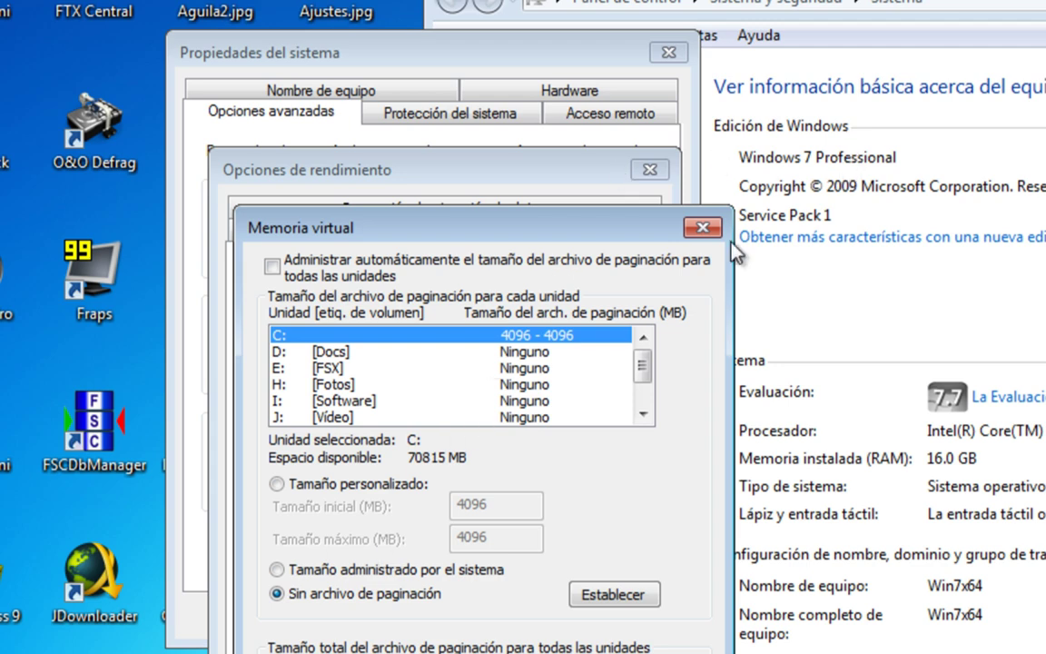
{"action": "left_click", "coordinate": [702, 227]}
{"action": "left_click", "coordinate": [649, 170]}
{"action": "left_click", "coordinate": [668, 52]}
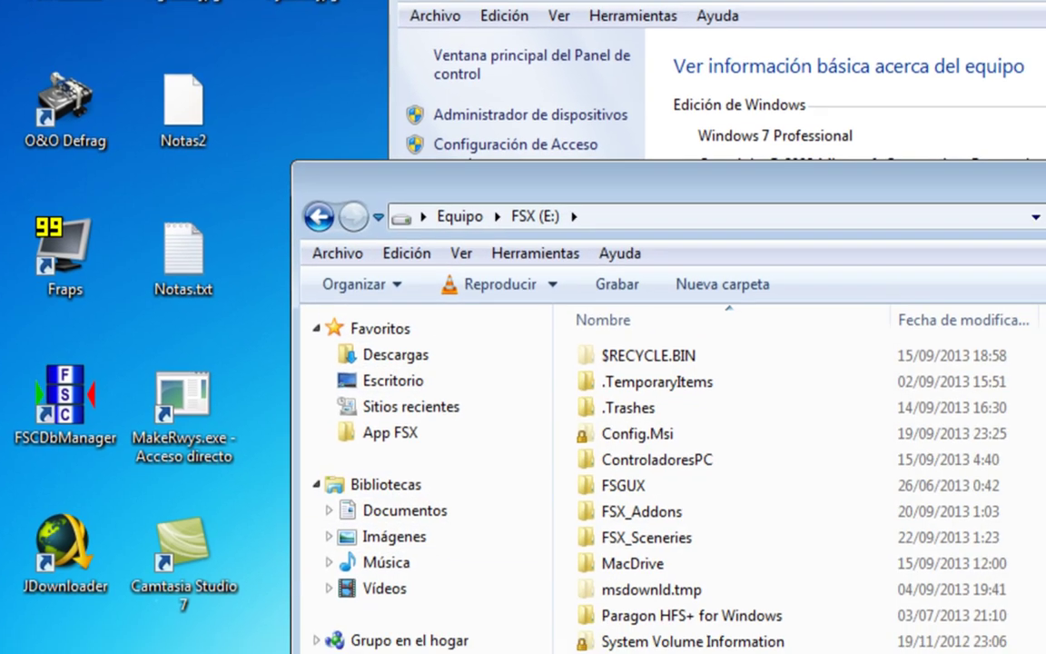
Open the FSX folder on drive C: in the file explorer and select UIAutomationCore.dll.
{"action": "left_click", "coordinate": [147, 570]}
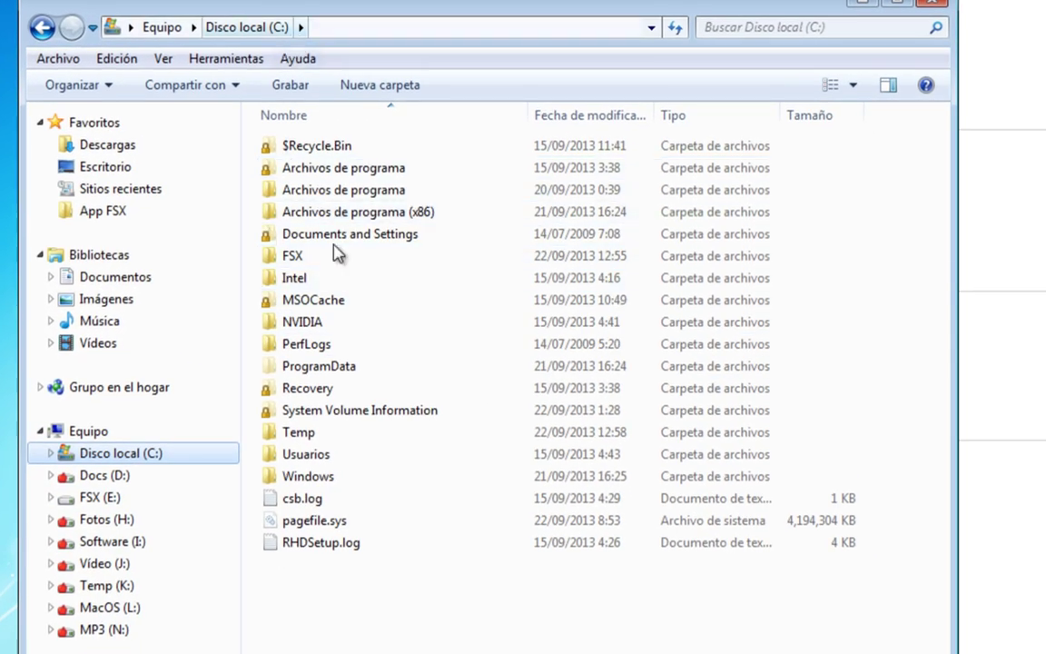
{"action": "double_click", "coordinate": [285, 254]}
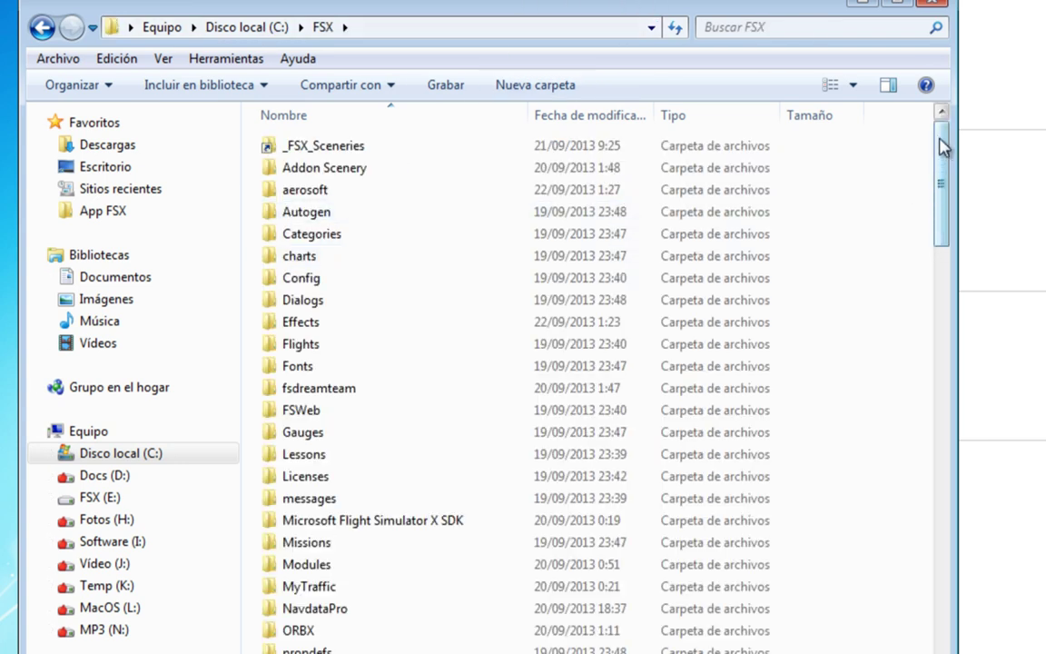
{"action": "left_click_drag", "start_coordinate": [943, 148], "coordinate": [922, 631]}
{"action": "left_click", "coordinate": [356, 568]}
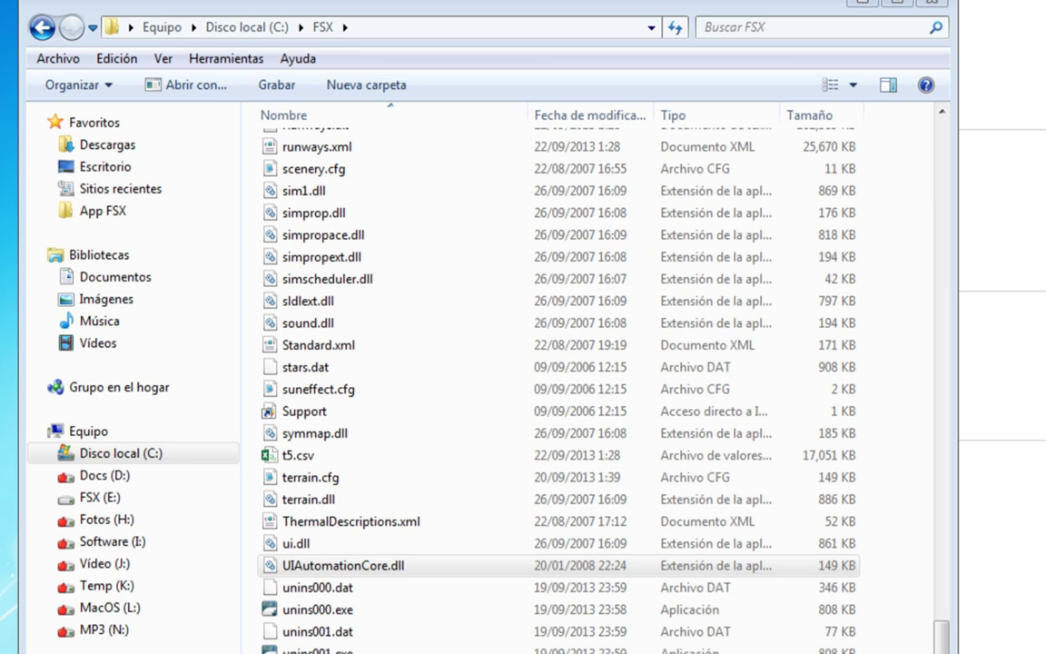
{"action": "left_click", "coordinate": [320, 563]}
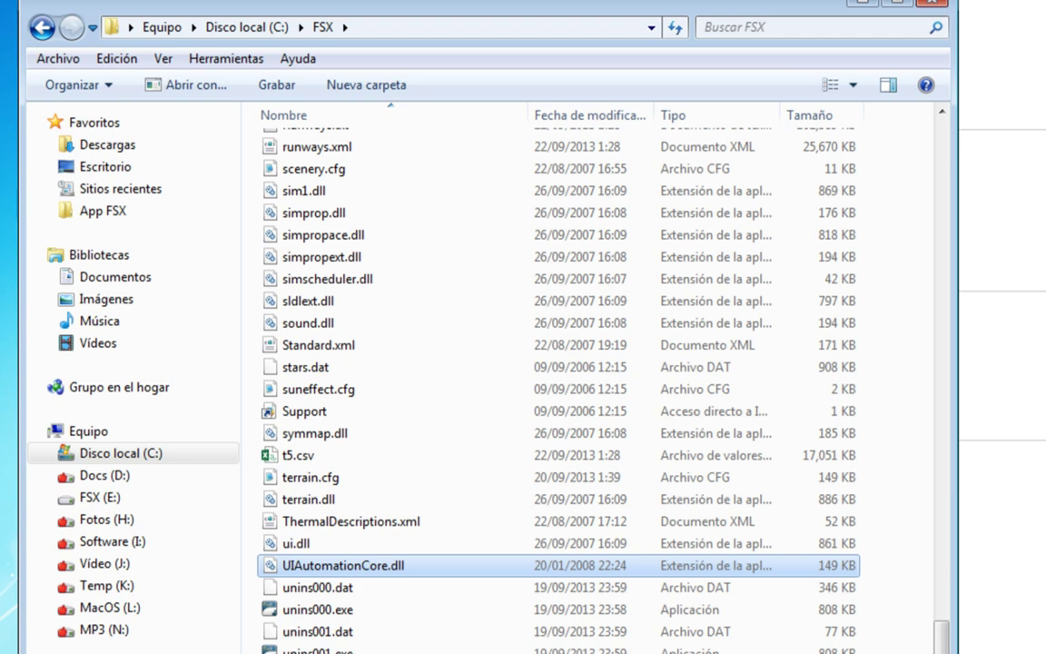
Switch to the untitled Notepad2 document and replace all its notes with the copied download URL of UIAutomationCore.dll.
{"action": "key", "text": "alt+Tab"}
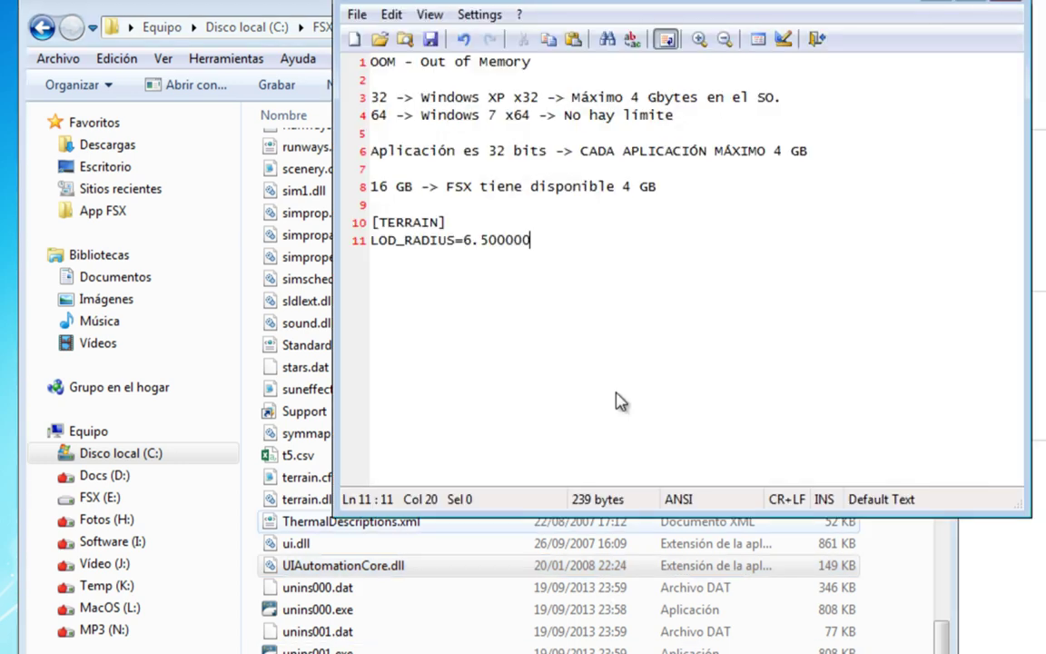
{"action": "key", "text": "ctrl+a"}
{"action": "right_click", "coordinate": [513, 140]}
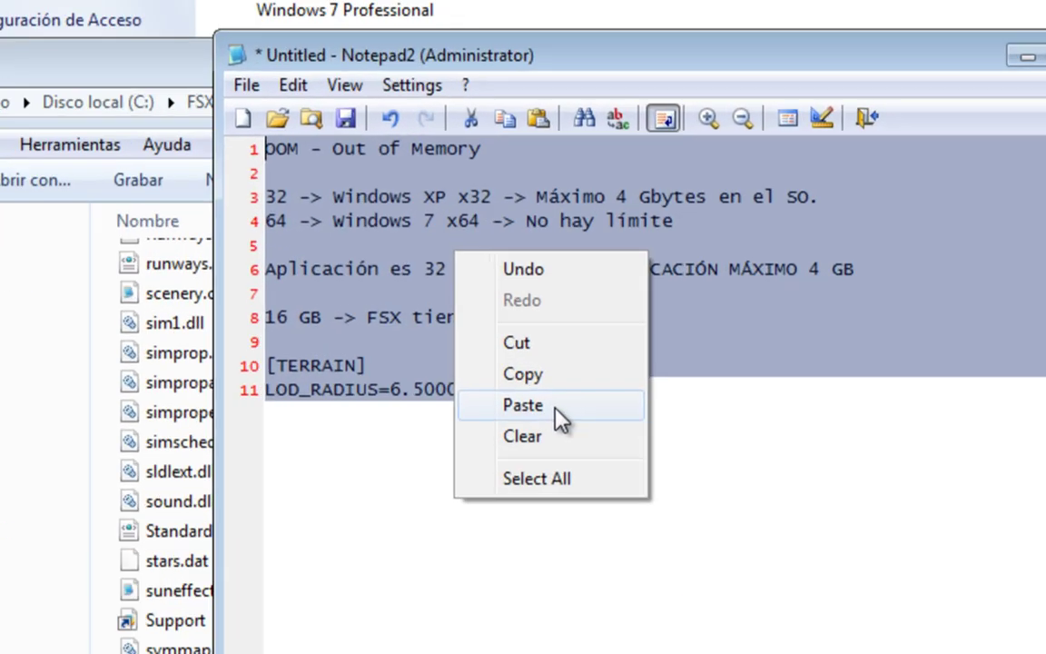
{"action": "left_click", "coordinate": [563, 253]}
{"action": "left_click_drag", "start_coordinate": [835, 67], "coordinate": [631, 62]}
Highlight the download URL in the note, including its file name part UIAutomationCore.dll.
{"action": "left_click_drag", "start_coordinate": [505, 277], "coordinate": [14, 289]}
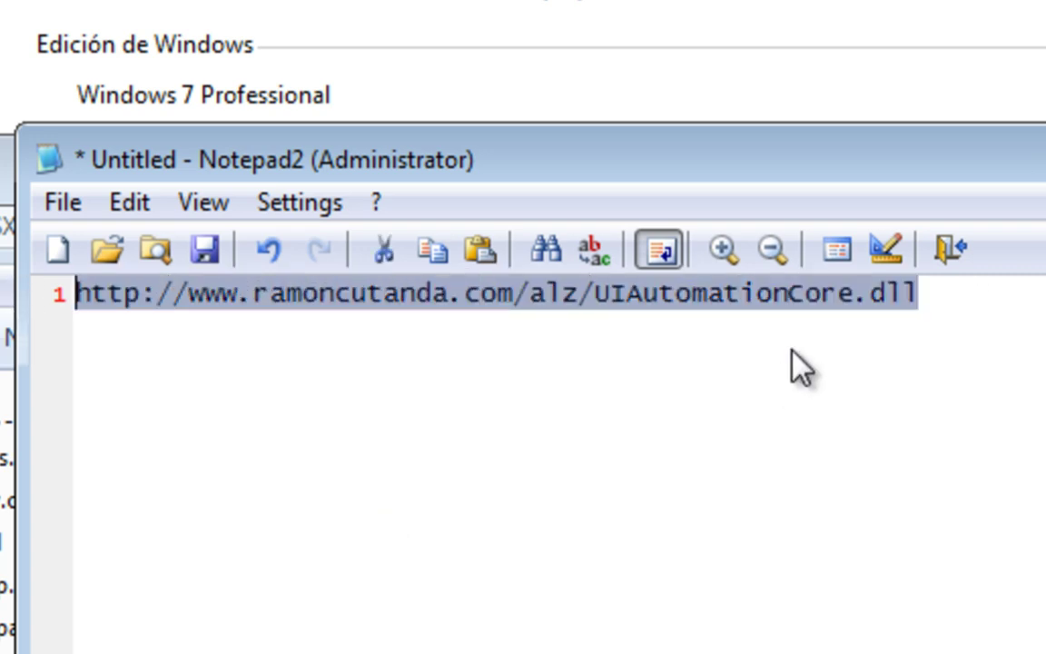
{"action": "left_click", "coordinate": [592, 294]}
{"action": "key", "text": "ctrl+shift+Right"}
{"action": "key", "text": "ctrl+shift+Right"}
{"action": "left_click", "coordinate": [920, 296], "text": "shift"}
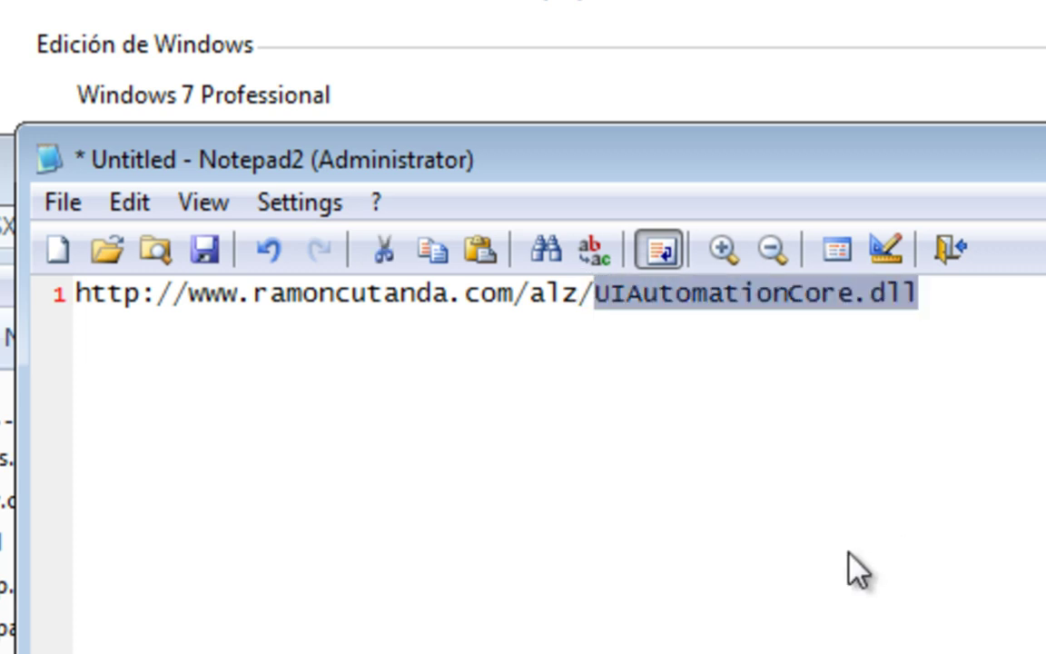
{"action": "left_click", "coordinate": [831, 301]}
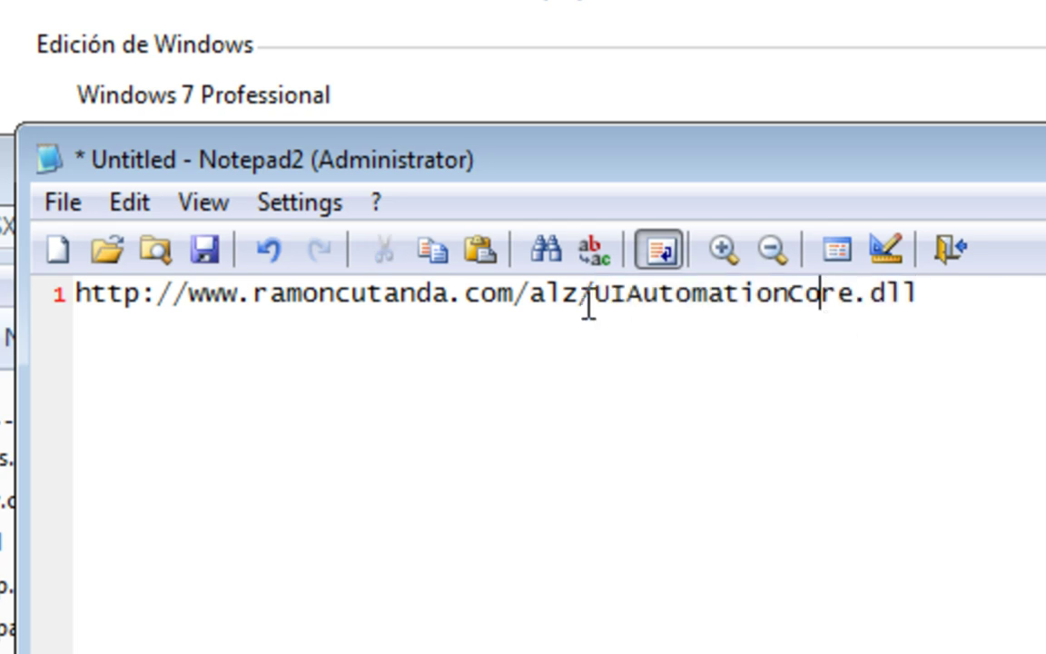
{"action": "left_click_drag", "start_coordinate": [596, 300], "coordinate": [980, 299]}
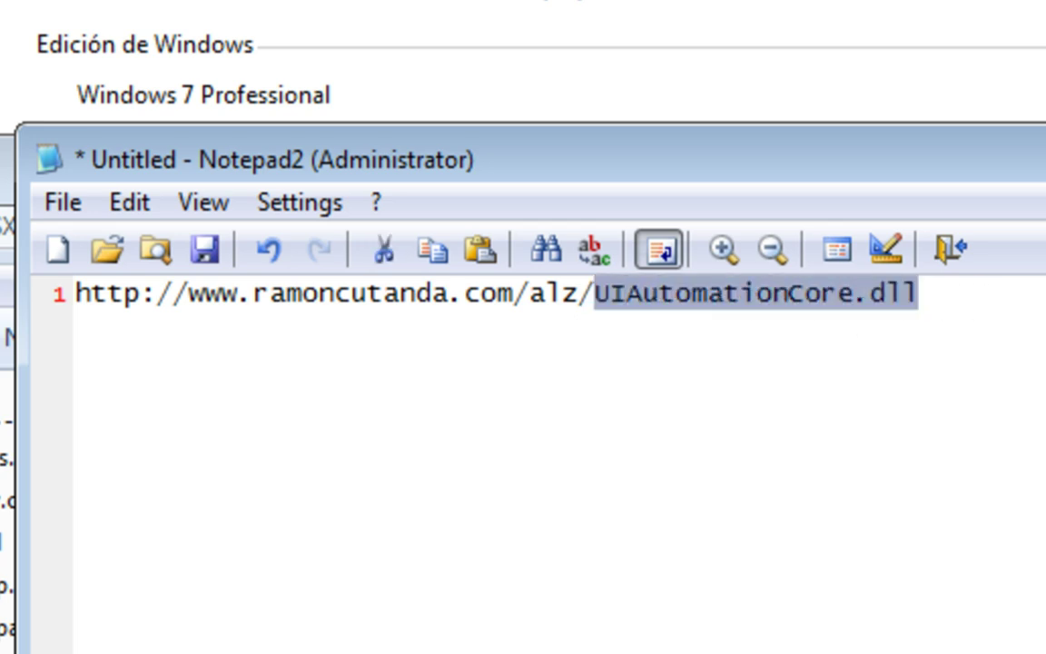
{"action": "left_click_drag", "start_coordinate": [241, 296], "coordinate": [903, 329]}
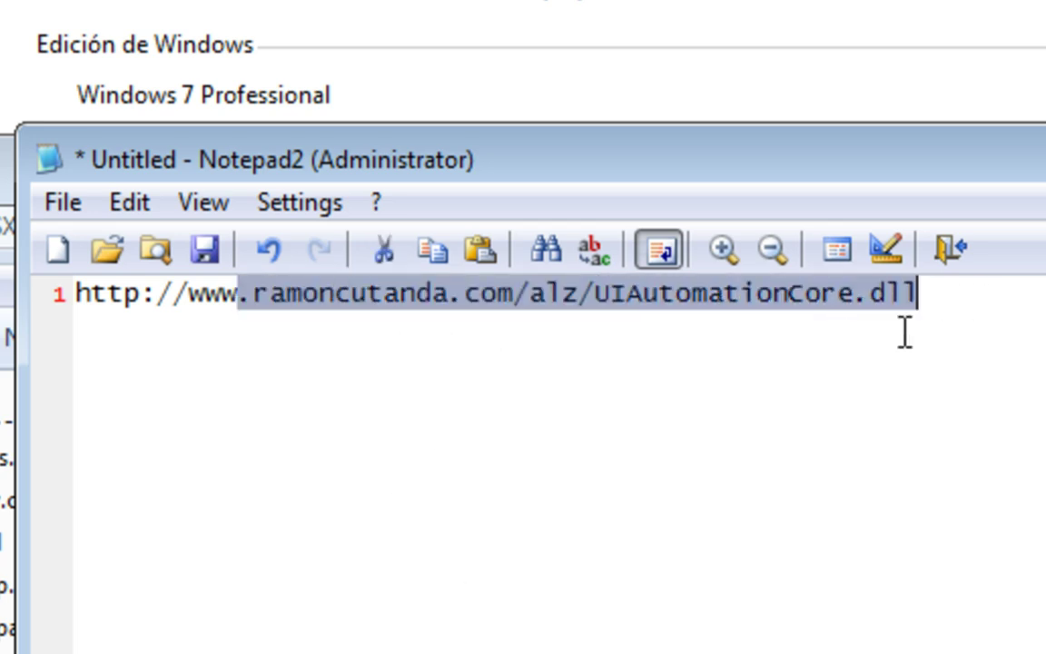
Launch Microsoft Flight Simulator X as administrator from its desktop shortcut and close the FSX folder window.
{"action": "left_click", "coordinate": [901, 581]}
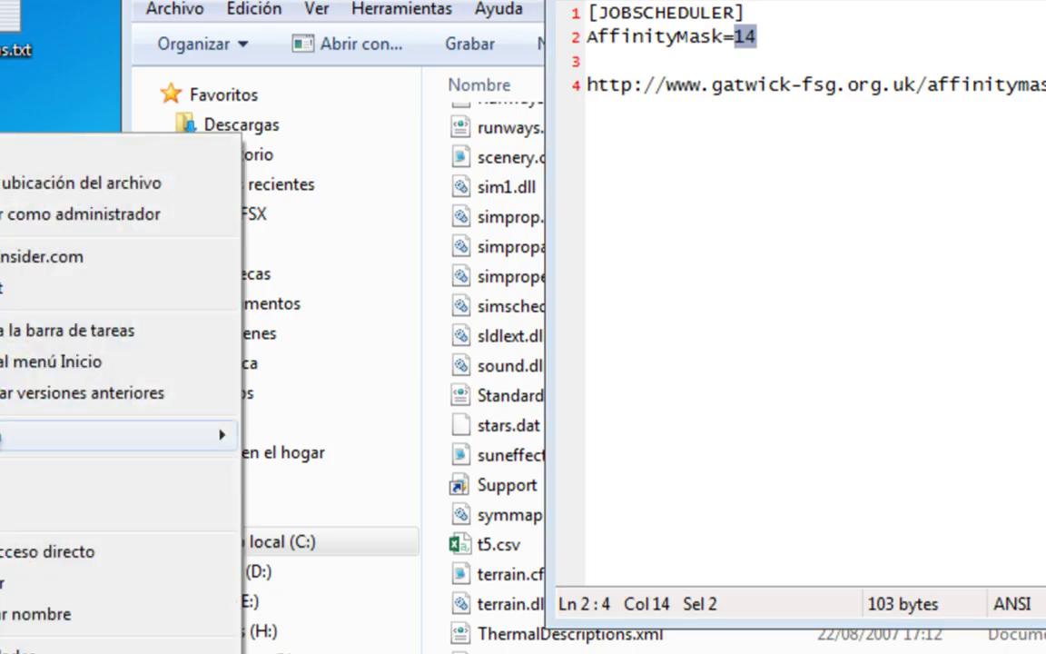
{"action": "left_click", "coordinate": [18, 215]}
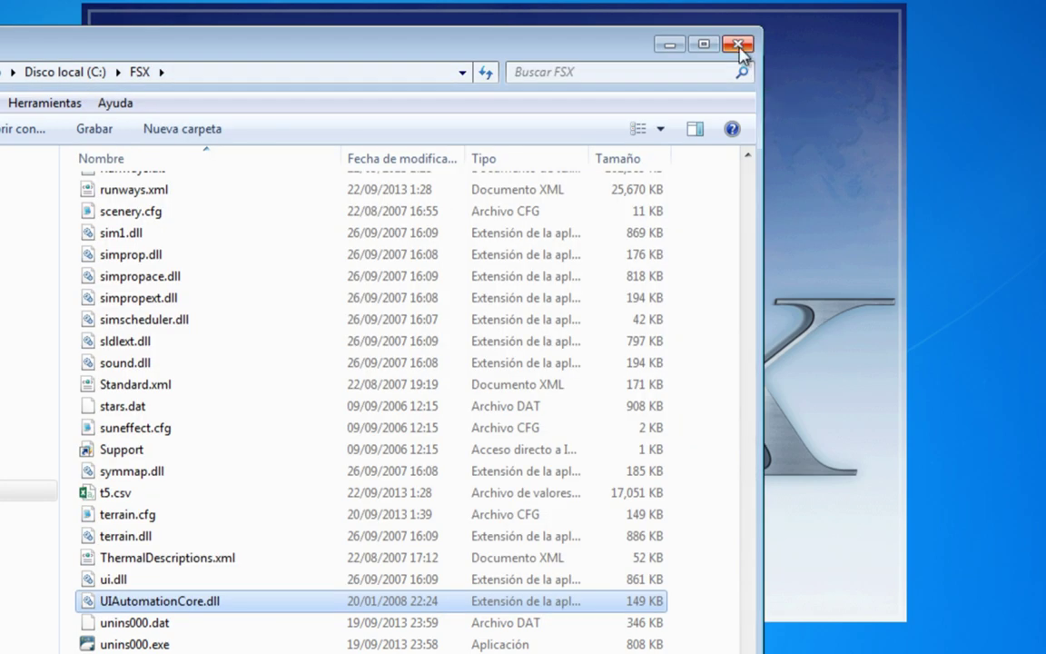
{"action": "left_click", "coordinate": [737, 42]}
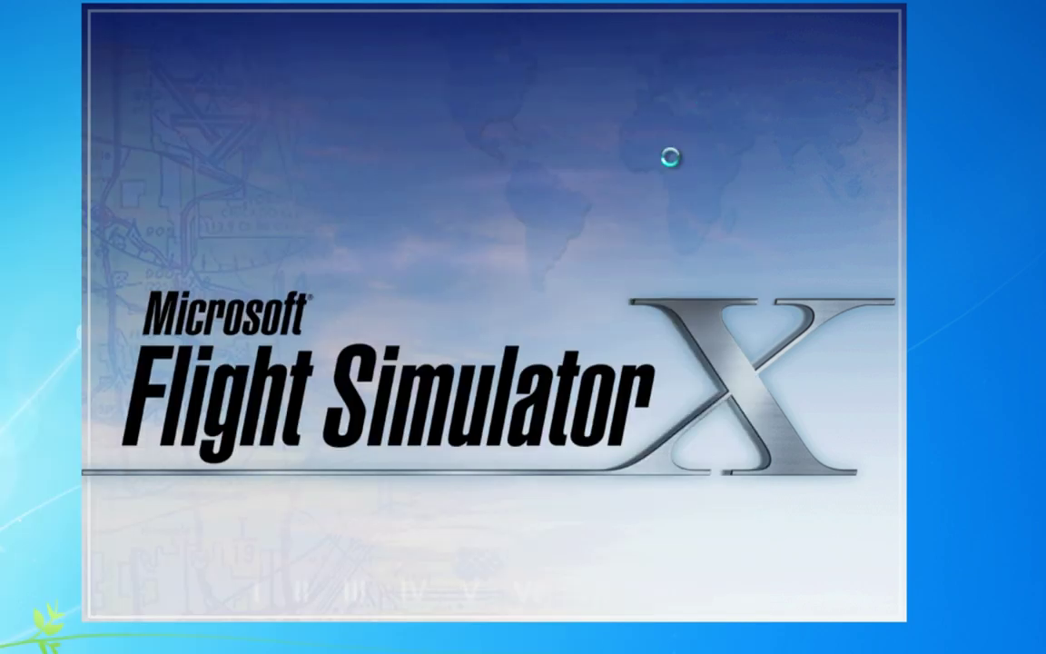